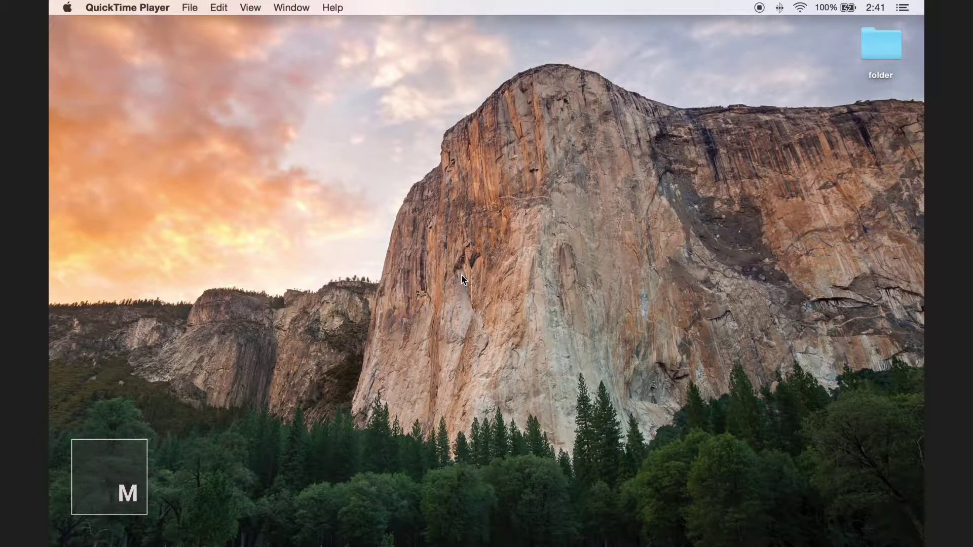
- Search the Mac for "sa" with Spotlight and launch Safari from the results
{"action": "key", "text": "super+space"}
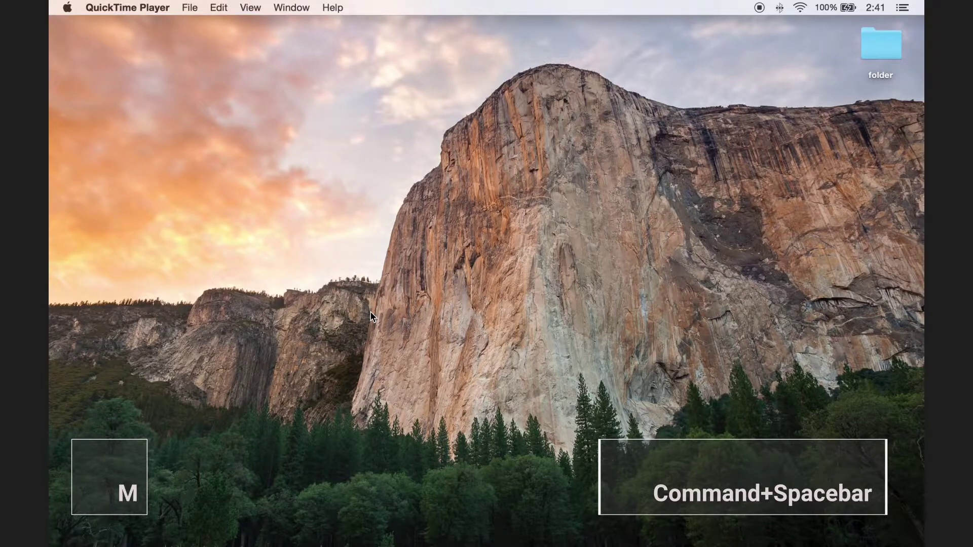
{"action": "key", "text": "super+space"}
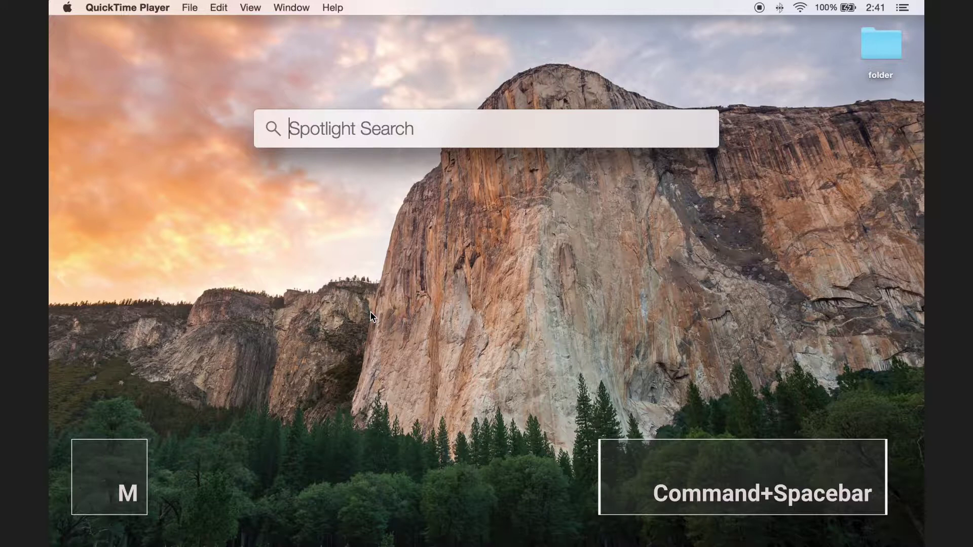
{"action": "type", "text": "sa"}
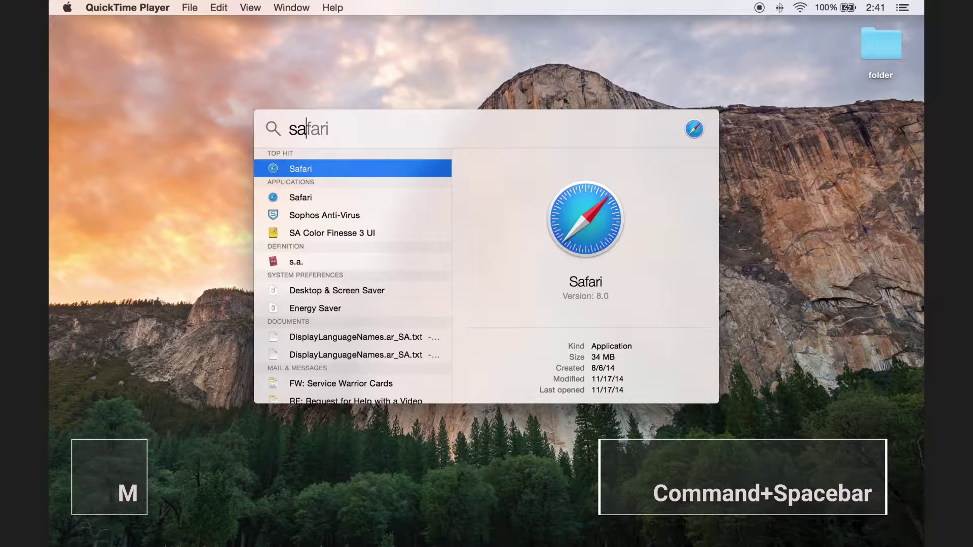
{"action": "key", "text": "Return"}
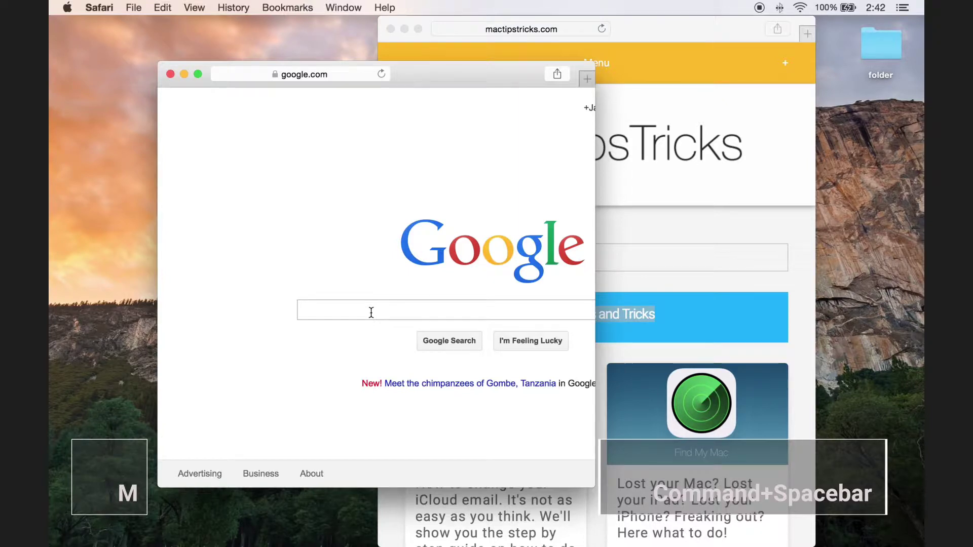
- Find TextEdit with a Spotlight search for "tex" and launch it
{"action": "key", "text": "super+space"}
{"action": "type", "text": "tex"}
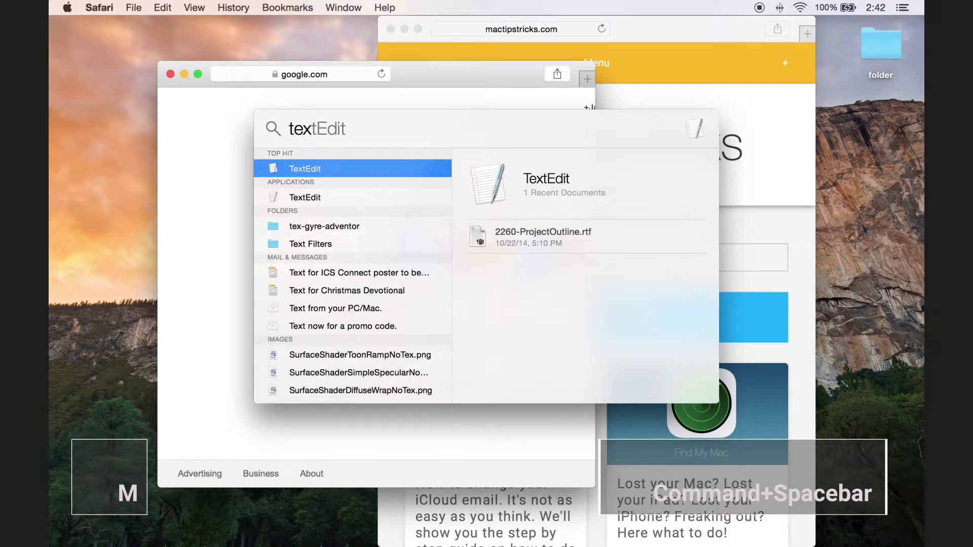
{"action": "key", "text": "Return"}
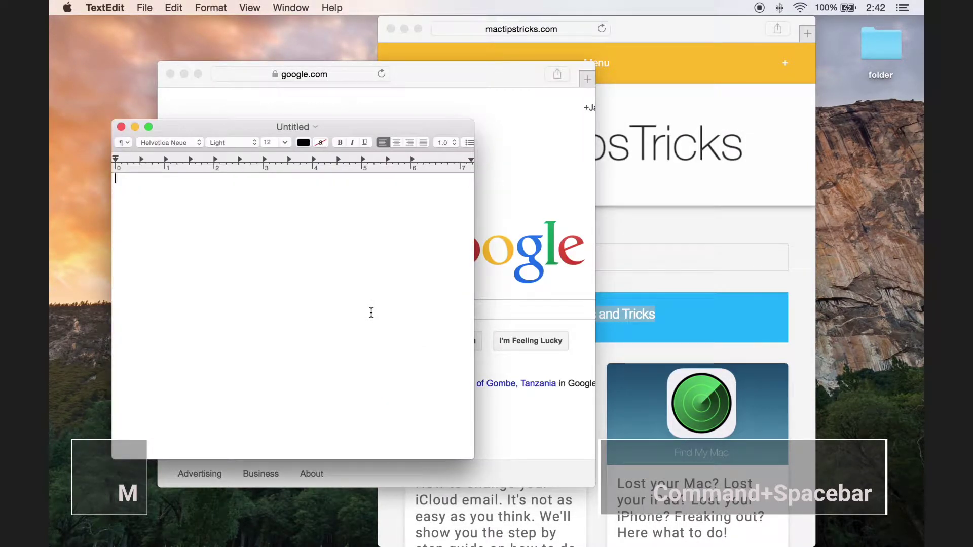
{"action": "key", "text": "super+space"}
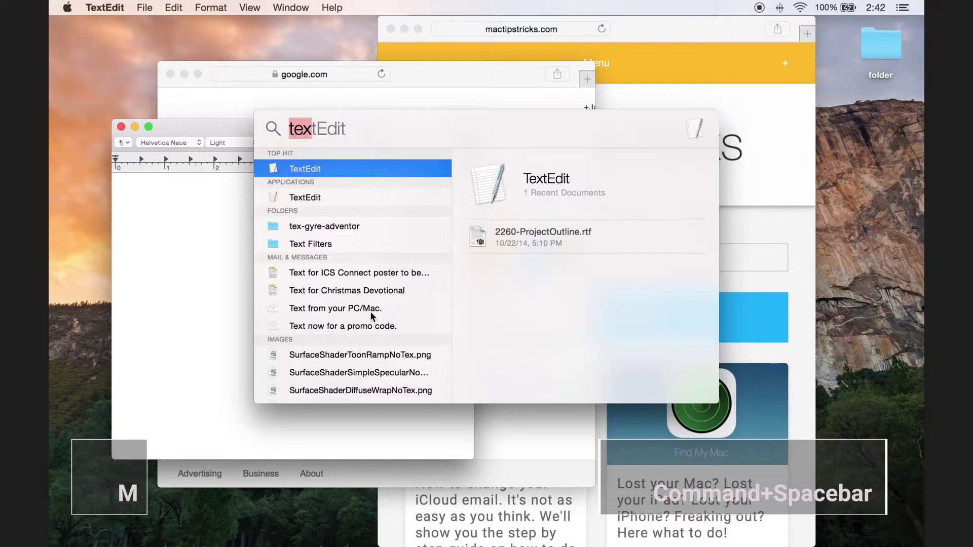
{"action": "key", "text": "BackSpace"}
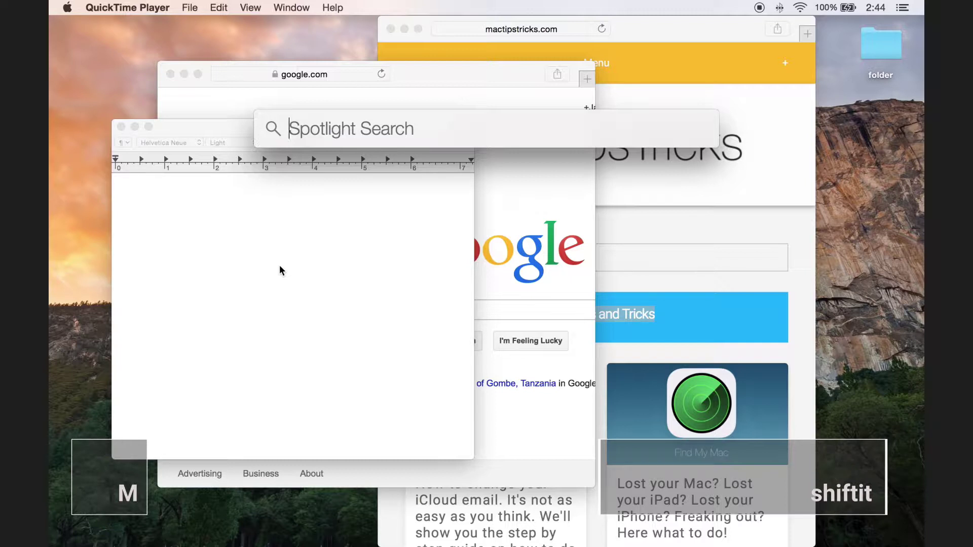
{"action": "key", "text": "Escape"}
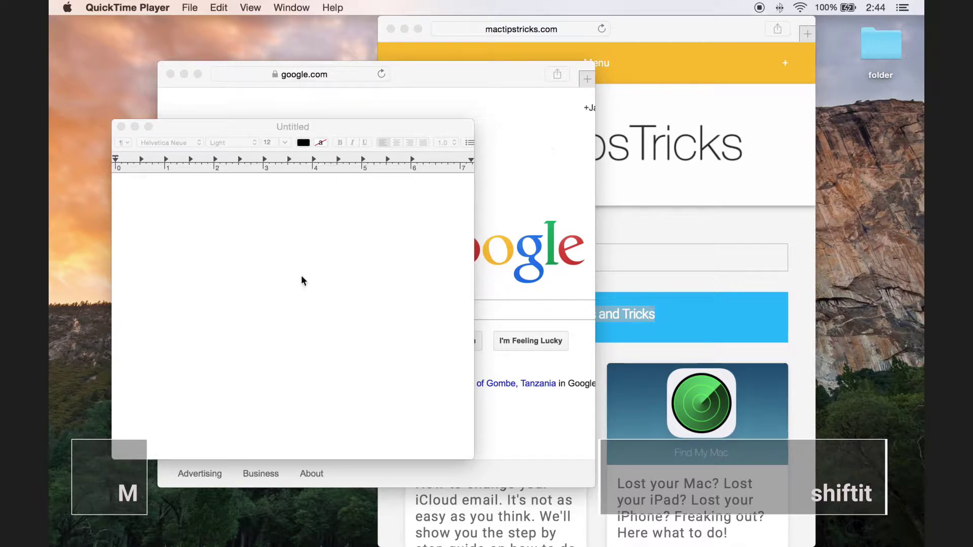
- Move the untitled TextEdit window around the desktop by hand, leaving it slightly lower and further right
{"action": "left_click", "coordinate": [408, 128]}
{"action": "left_click_drag", "start_coordinate": [408, 128], "coordinate": [753, 122]}
{"action": "left_click_drag", "start_coordinate": [592, 127], "coordinate": [353, 178]}
- Shrink the google.com window and reposition both Safari windows by hand, with mactipstricks.com against the right edge of the desktop
{"action": "left_click", "coordinate": [317, 106]}
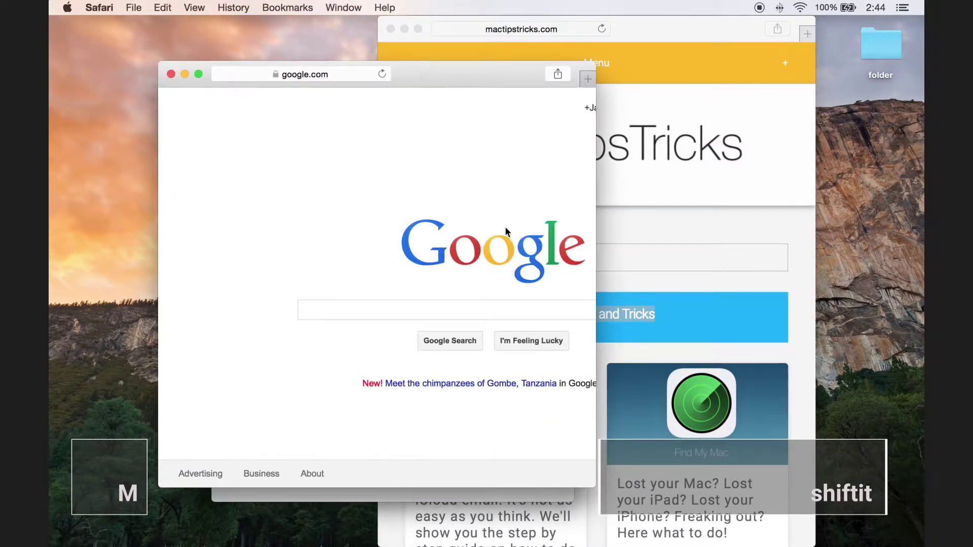
{"action": "left_click_drag", "start_coordinate": [592, 486], "coordinate": [523, 344]}
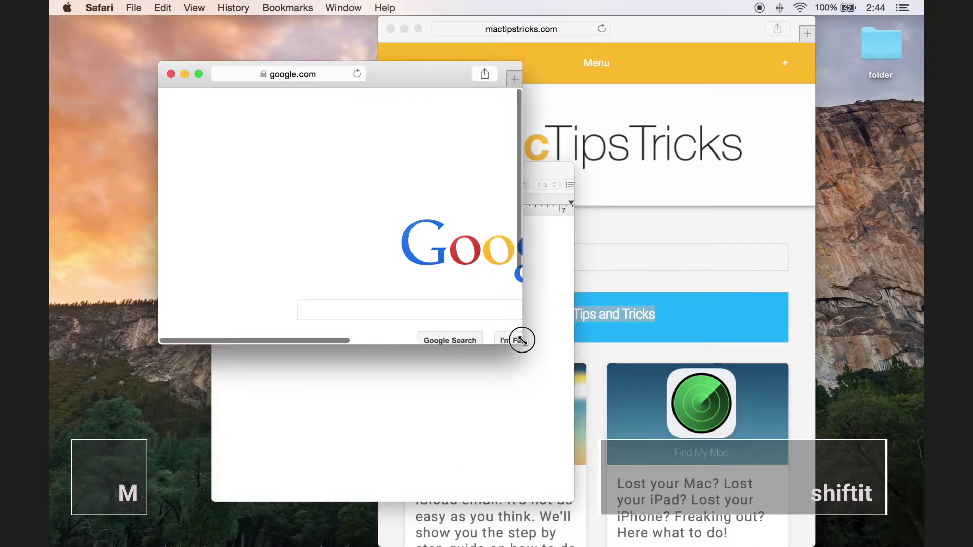
{"action": "left_click_drag", "start_coordinate": [692, 27], "coordinate": [799, 23]}
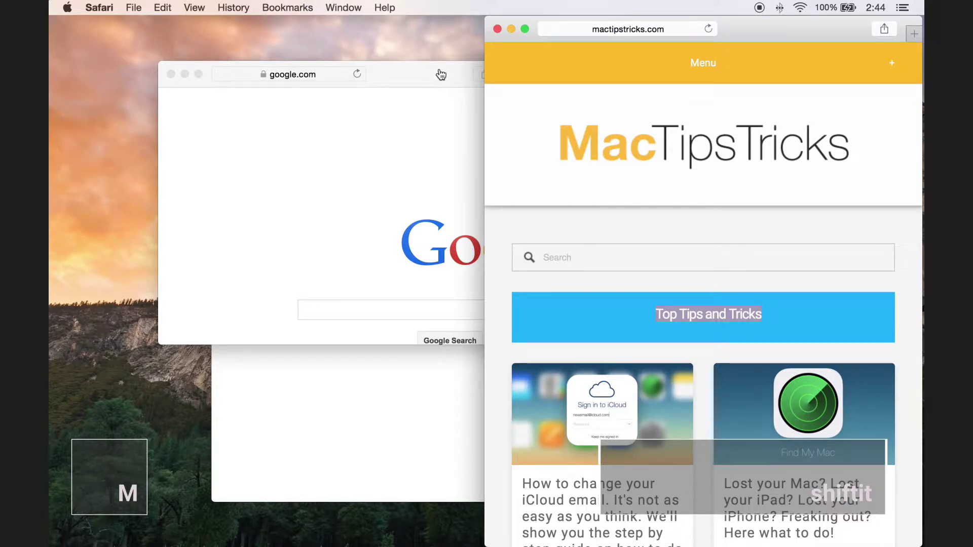
{"action": "left_click_drag", "start_coordinate": [446, 76], "coordinate": [597, 134]}
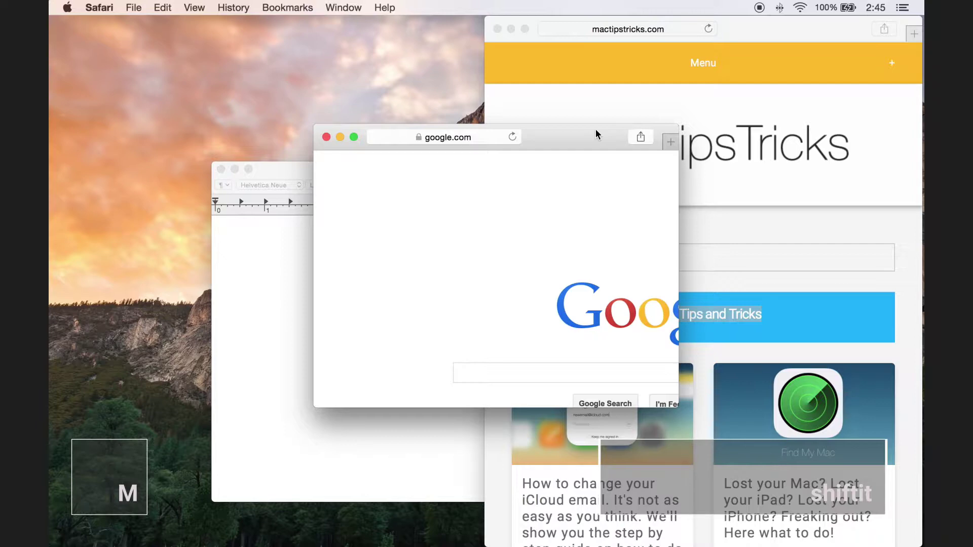
- Tile the google.com window to the left half of the desktop and the mactipstricks.com window to the right half
{"action": "key", "text": "ctrl+alt+super+Left"}
{"action": "left_click_drag", "start_coordinate": [758, 26], "coordinate": [420, 13]}
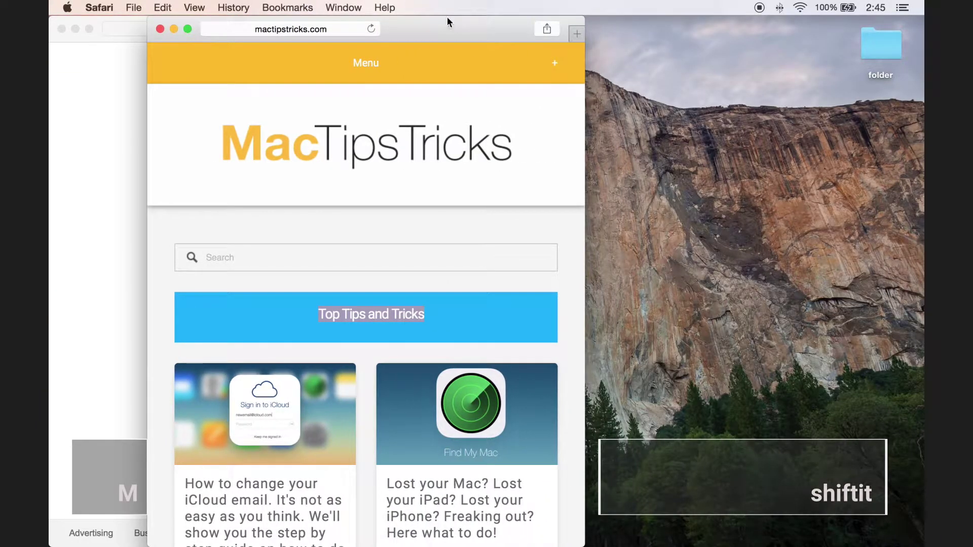
{"action": "left_click_drag", "start_coordinate": [584, 20], "coordinate": [641, 267]}
{"action": "left_click_drag", "start_coordinate": [536, 278], "coordinate": [598, 127]}
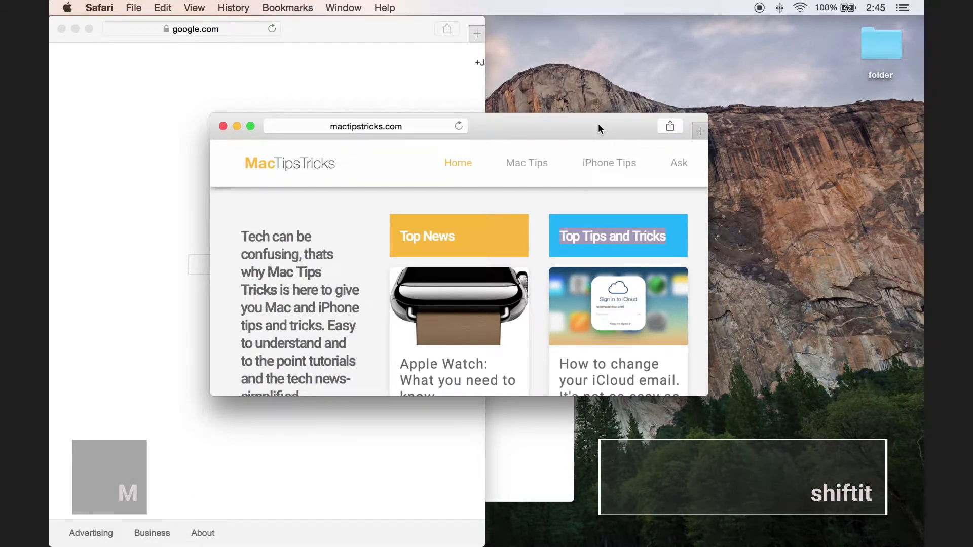
{"action": "key", "text": "ctrl+alt+super+Right"}
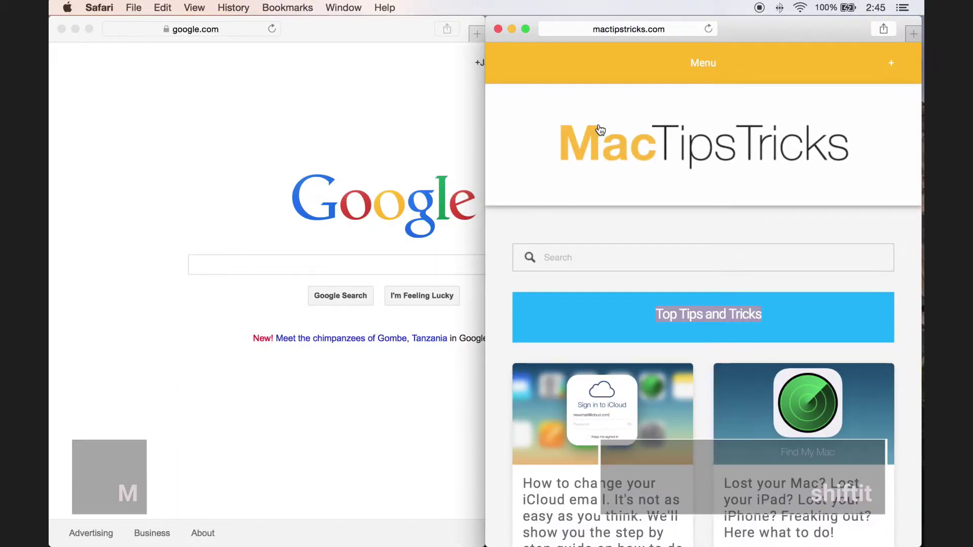
- Scroll down the mactipstricks.com article list, and switch to TextEdit and tile its untitled window to the left half of the desktop
{"action": "scroll", "coordinate": [612, 278], "scroll_direction": "down", "scroll_amount": 2}
{"action": "scroll", "coordinate": [613, 273], "scroll_direction": "down", "scroll_amount": 15}
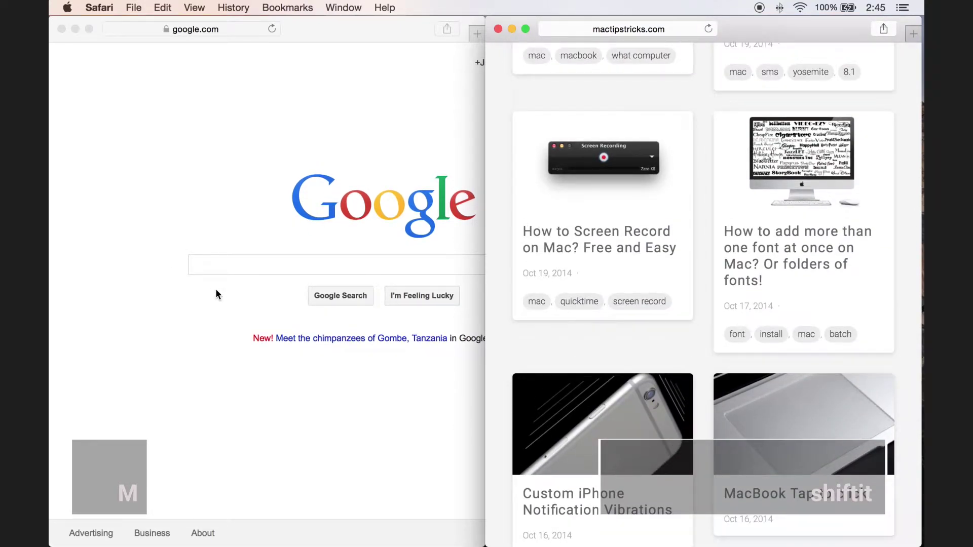
{"action": "key", "text": "super+Tab"}
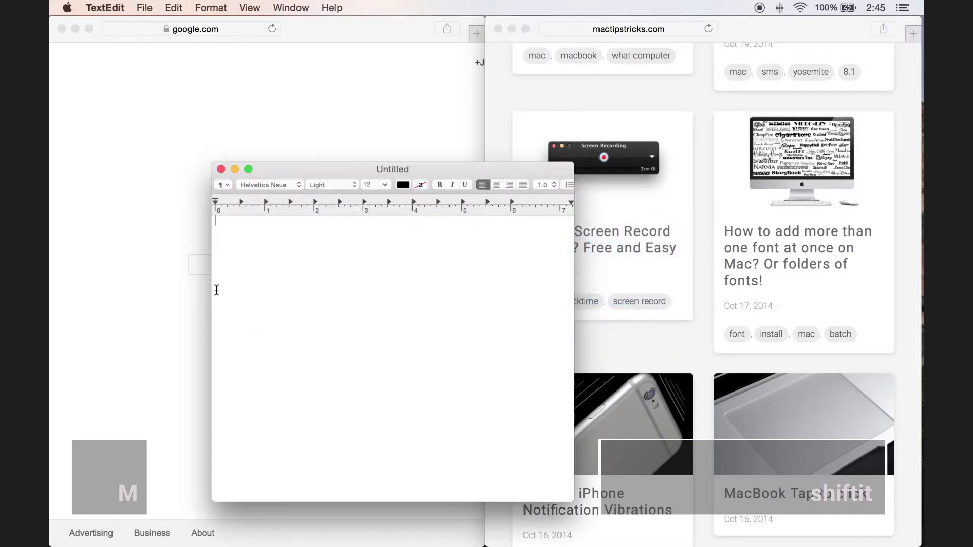
{"action": "key", "text": "ctrl+alt+super+Left"}
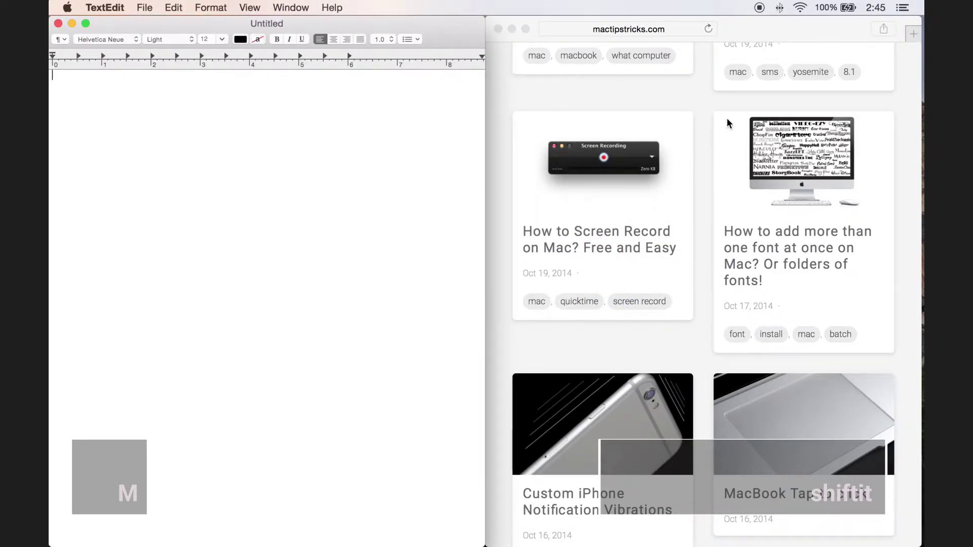
- Stack the TextEdit window in the upper half and mactipstricks.com in the lower half, and return both to a side-by-side layout
{"action": "key", "text": "ctrl+alt+super+Up"}
{"action": "left_click", "coordinate": [654, 326]}
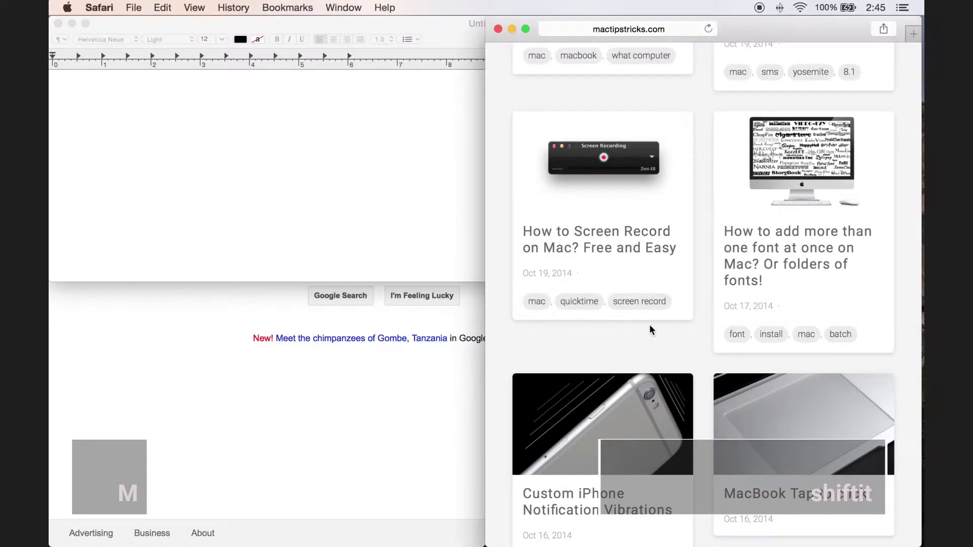
{"action": "key", "text": "ctrl+alt+super+Down"}
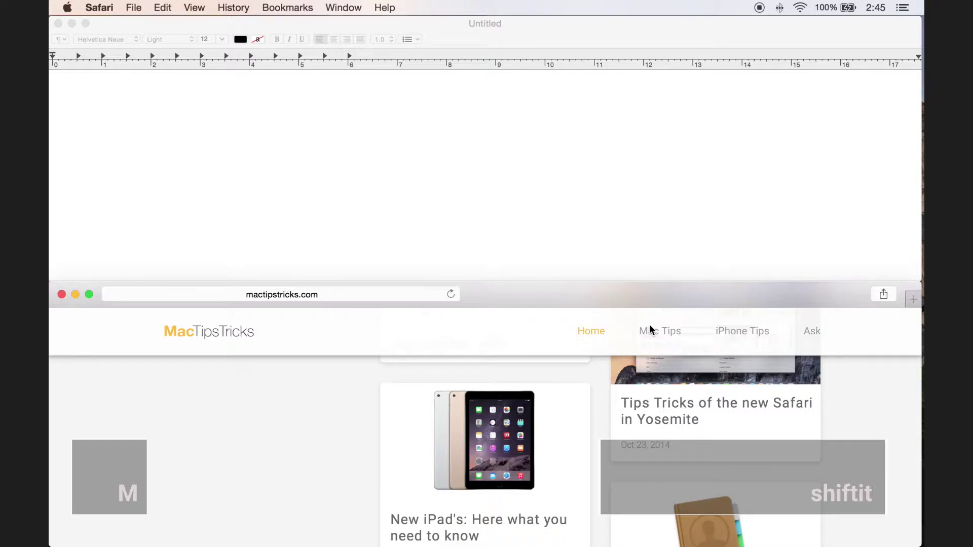
{"action": "key", "text": "ctrl+alt+super+Right"}
{"action": "left_click", "coordinate": [292, 253]}
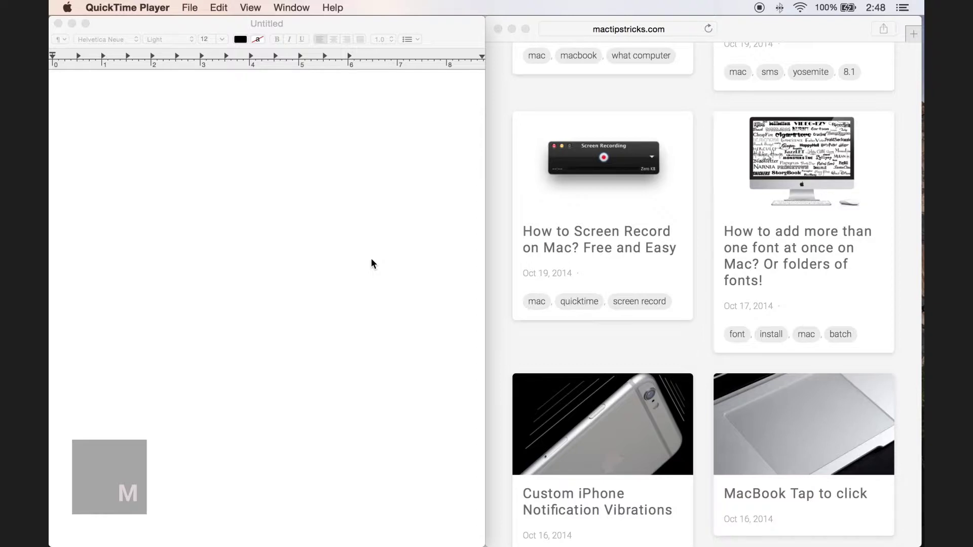
- View all open windows in Mission Control and return to the TextEdit document
{"action": "key", "text": "super+Tab"}
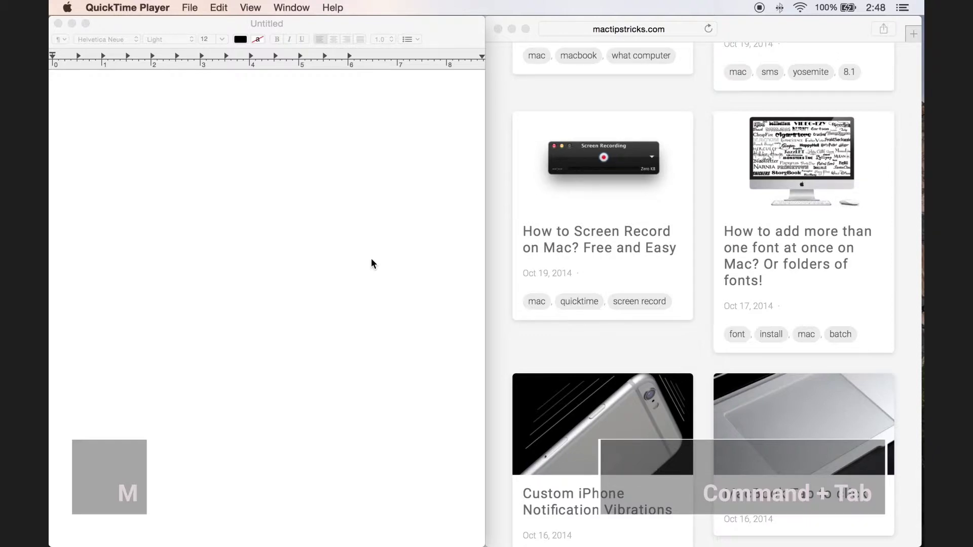
{"action": "key", "text": "F3"}
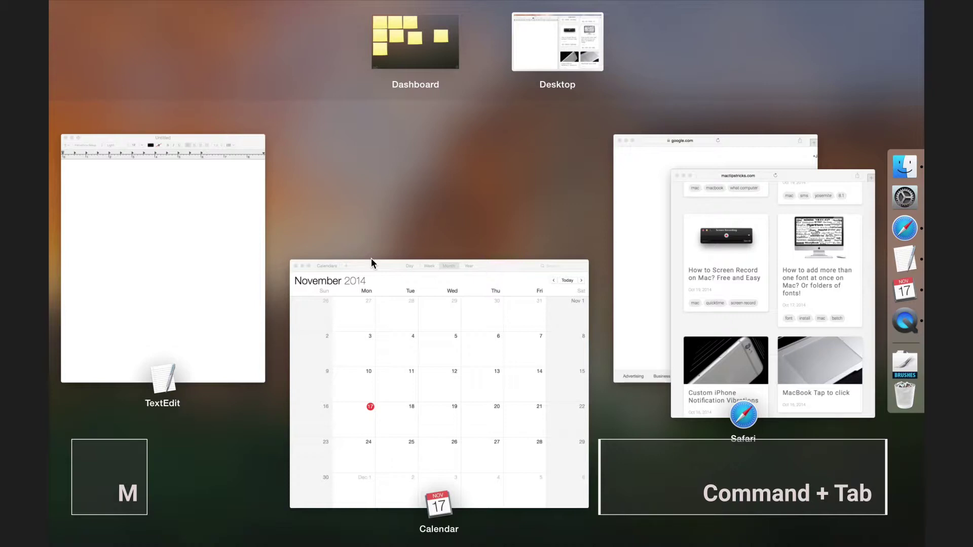
{"action": "left_click", "coordinate": [371, 259]}
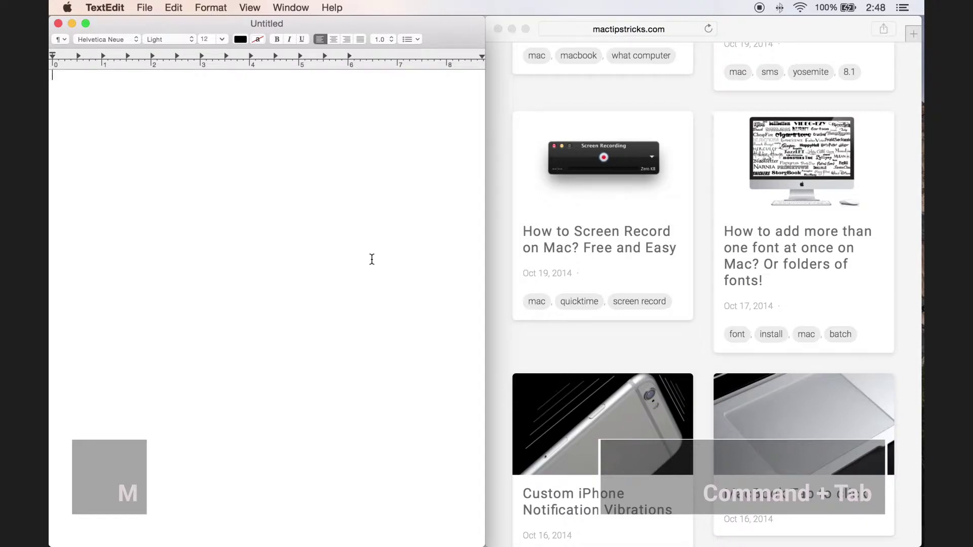
- Cycle through the open applications in the application switcher and switch to Calendar
{"action": "key", "text": "super+Tab"}
{"action": "key", "text": "super+Tab"}
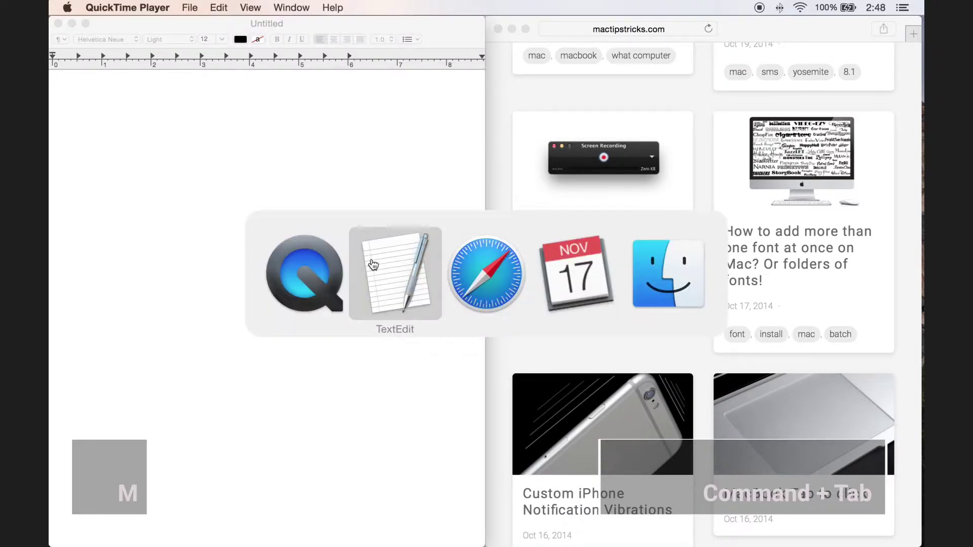
{"action": "key", "text": "super+Tab"}
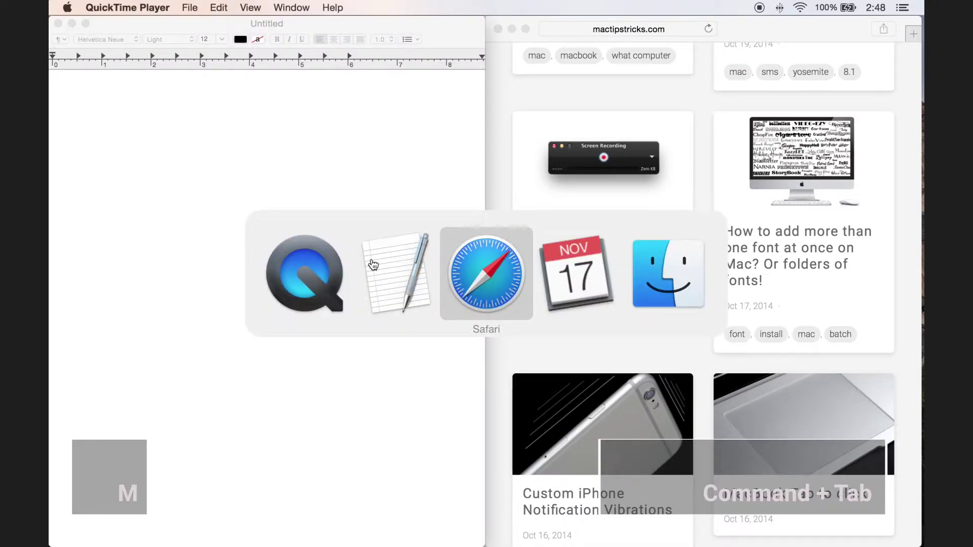
{"action": "key", "text": "super+Tab"}
{"action": "key", "text": "super+Tab"}
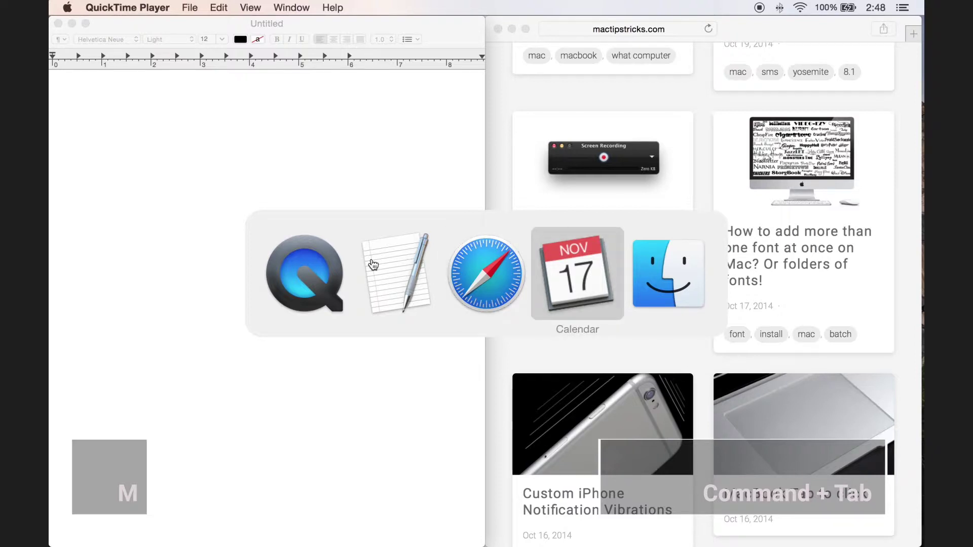
{"action": "key", "text": "super+Tab"}
{"action": "key", "text": "super+Tab"}
{"action": "key", "text": "super+Tab"}
{"action": "key", "text": "super+Tab"}
{"action": "key", "text": "super+Tab"}
{"action": "key", "text": "super+Tab"}
{"action": "key", "text": "super+Tab"}
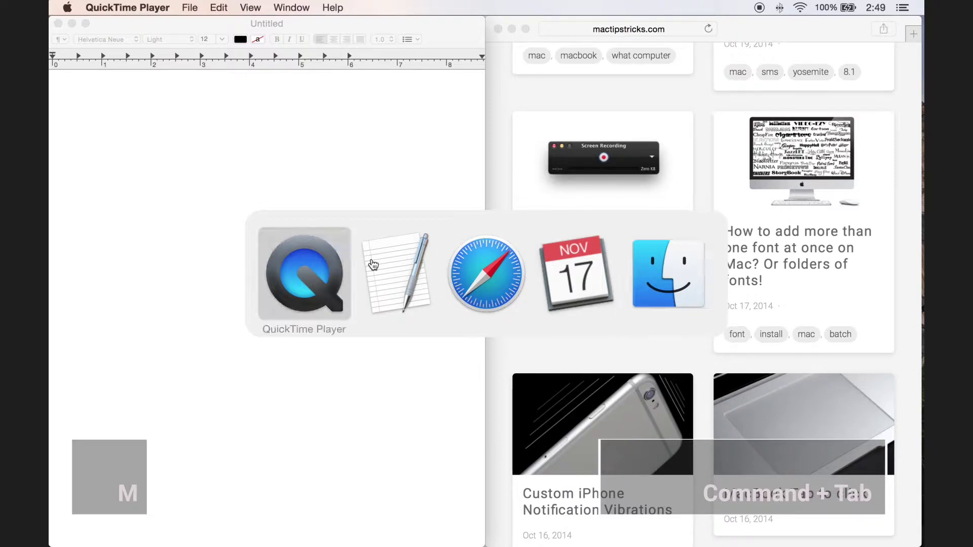
{"action": "key", "text": "super+Tab"}
{"action": "key", "text": "super+Tab"}
{"action": "key", "text": "super+Tab"}
{"action": "key", "text": "super+Tab"}
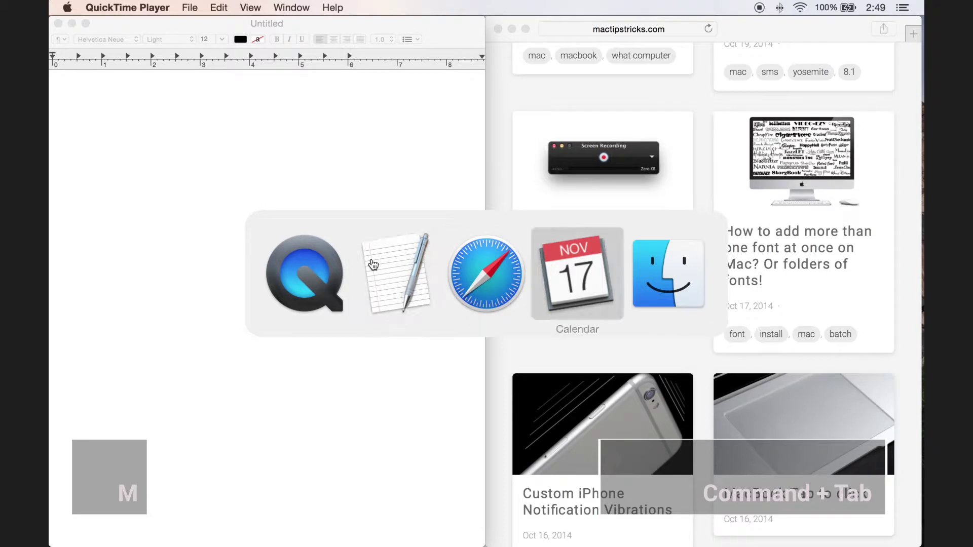
{"action": "key", "text": "super+Tab"}
{"action": "key", "text": "super+Tab"}
{"action": "key", "text": "super+Tab"}
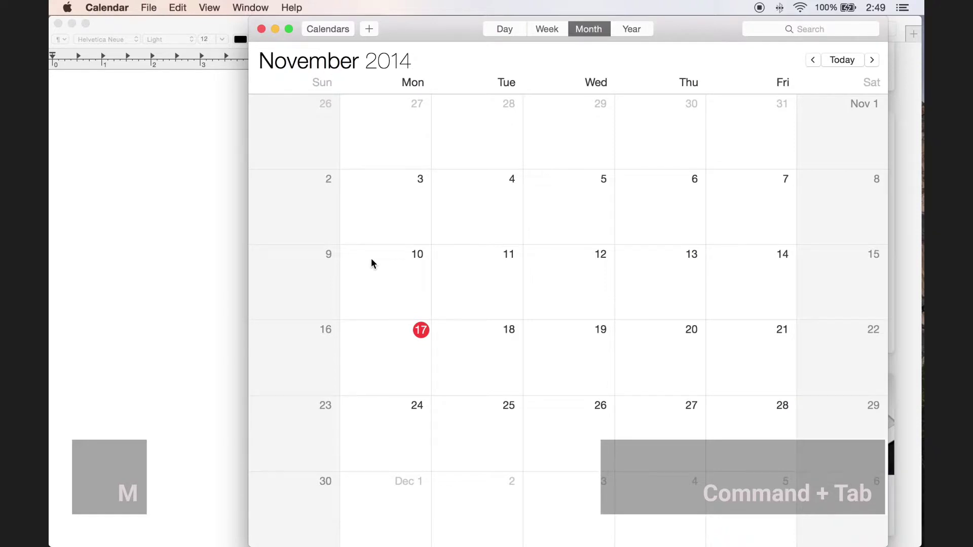
- Switch from Calendar to Safari, and from there back to TextEdit
{"action": "key", "text": "super+Tab"}
{"action": "key", "text": "super+Tab"}
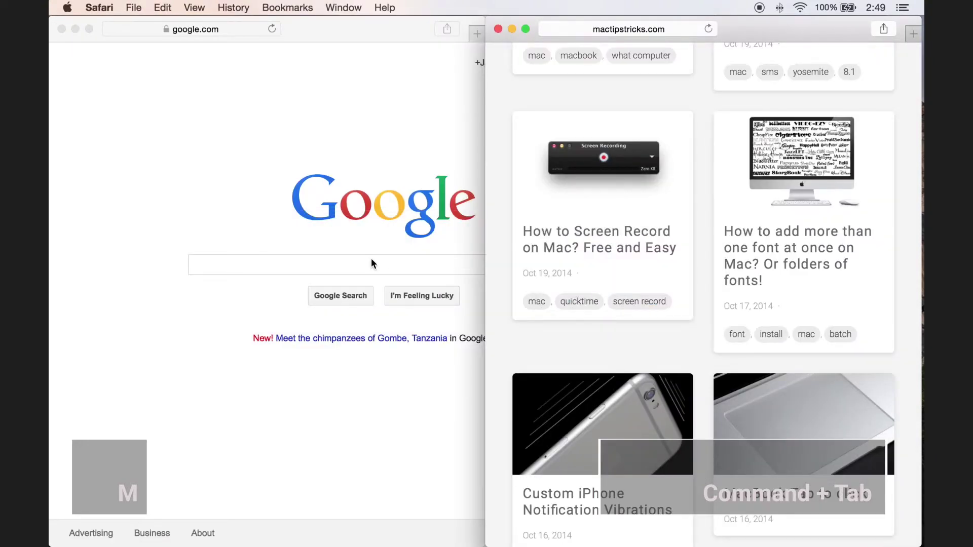
{"action": "key", "text": "super+Tab"}
{"action": "key", "text": "super+Tab"}
{"action": "key", "text": "super+Tab"}
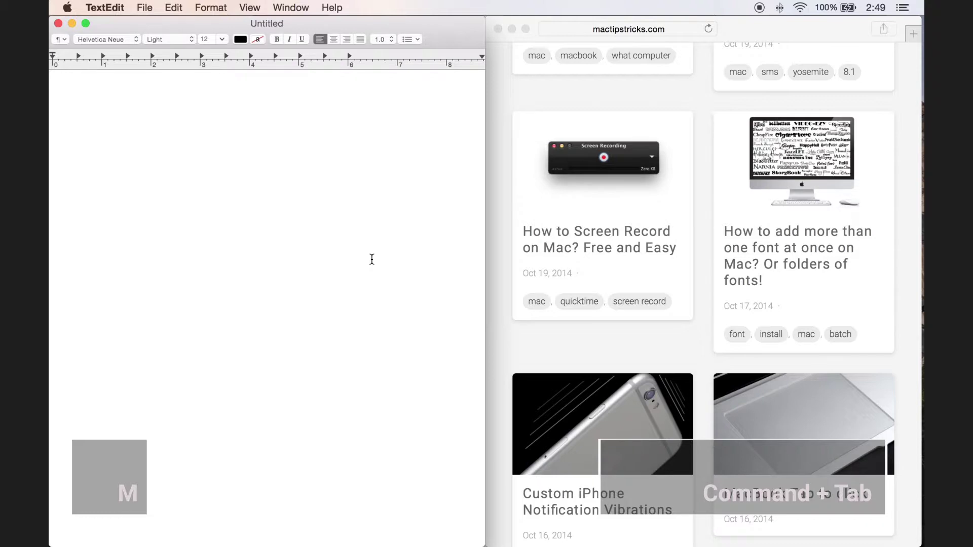
- Cycle the application switcher selection through the open applications, from Safari through to Finder
{"action": "key", "text": "super+Tab"}
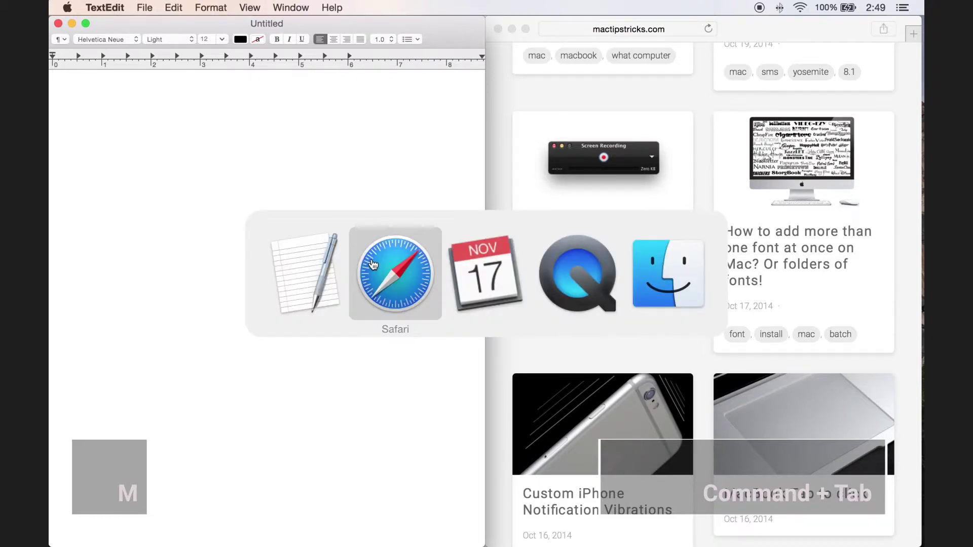
{"action": "key", "text": "super+Tab"}
{"action": "key", "text": "super+Tab"}
{"action": "key", "text": "super+Tab"}
{"action": "key", "text": "super+Tab"}
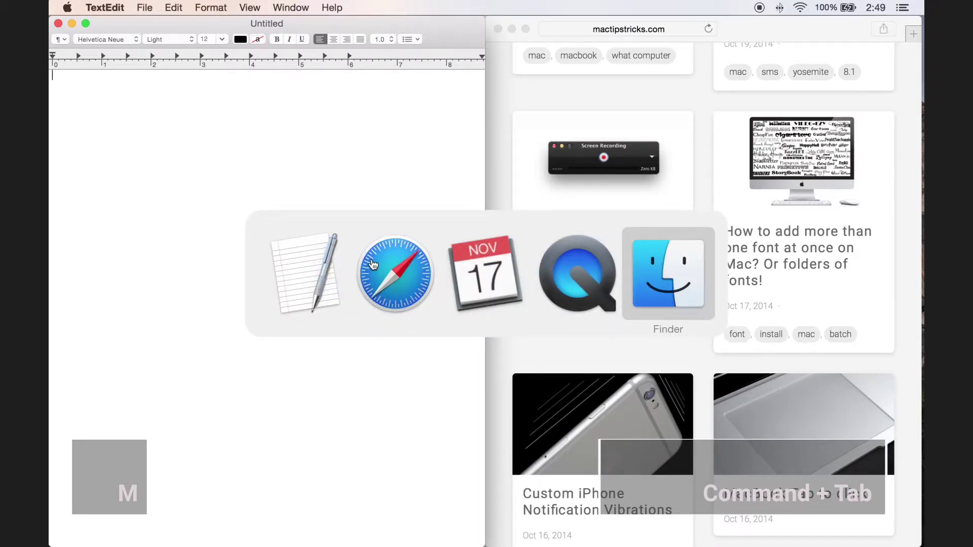
{"action": "key", "text": "super+Tab"}
{"action": "key", "text": "super+Tab"}
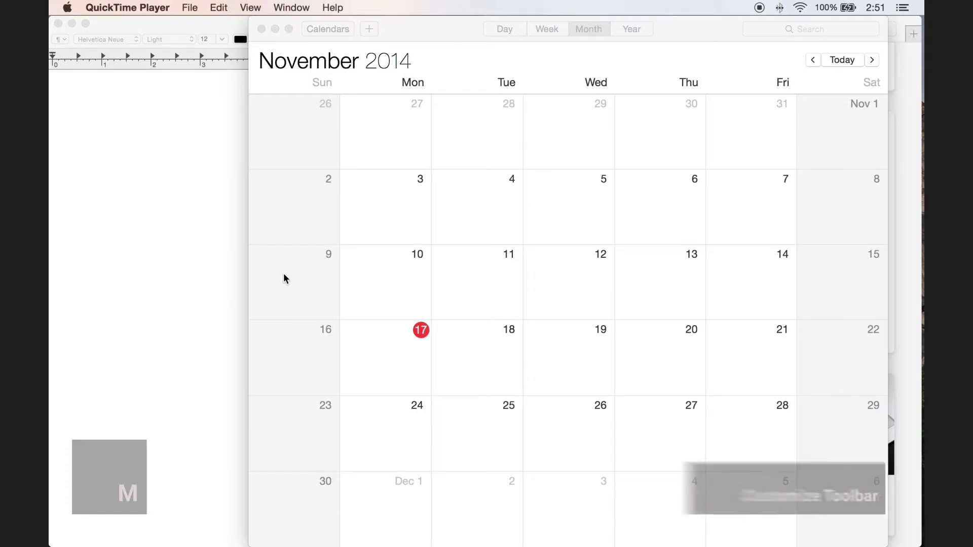
- Switch to Safari and enlarge the google.com window to fill the screen
{"action": "key", "text": "super+Tab"}
{"action": "key", "text": "super+Tab"}
{"action": "key", "text": "super+Tab"}
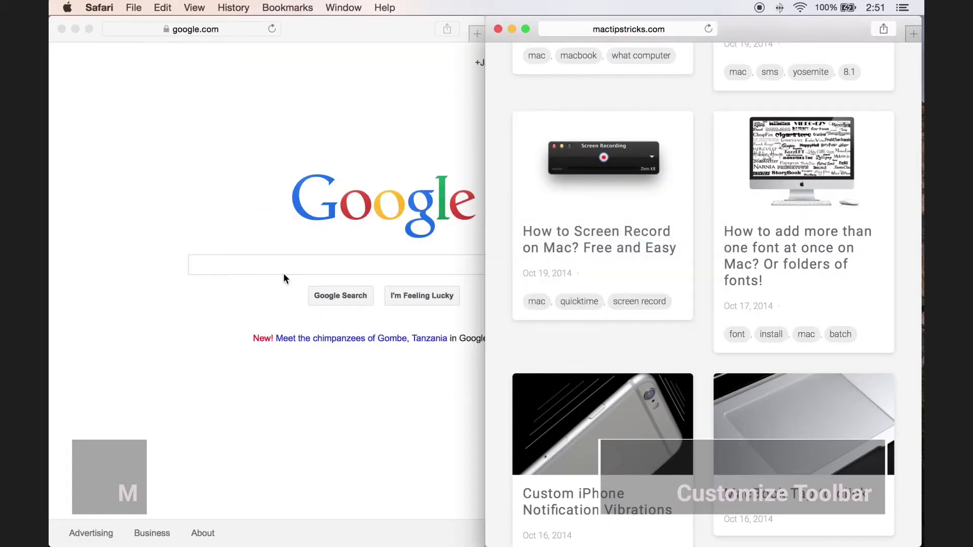
{"action": "left_click", "coordinate": [263, 92]}
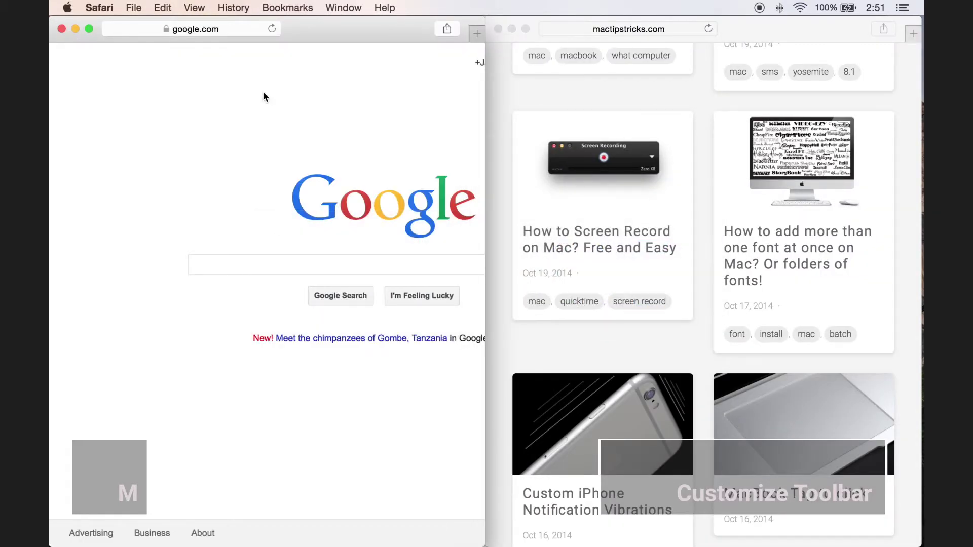
{"action": "key", "text": "alt+super+f"}
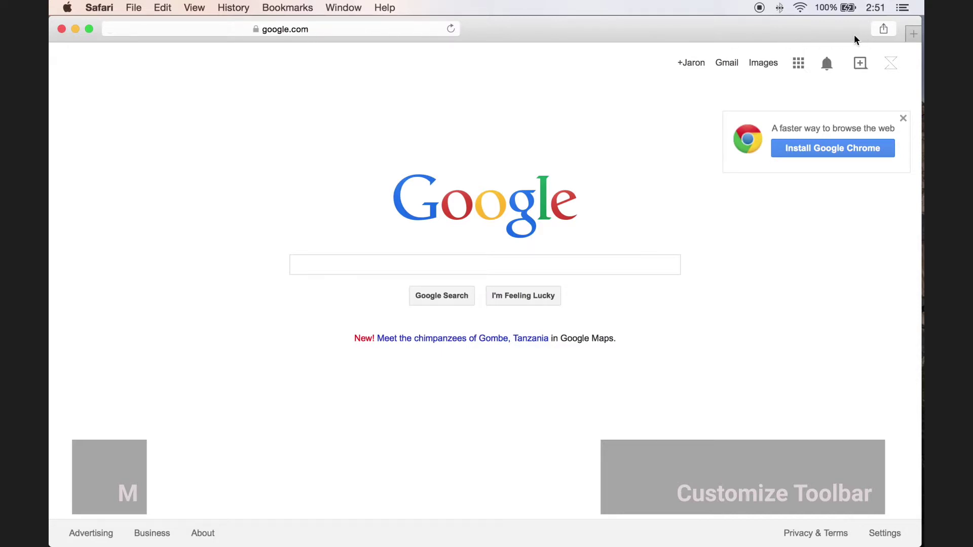
- Customize the Safari toolbar by placing the default set of items in it
{"action": "right_click", "coordinate": [495, 30]}
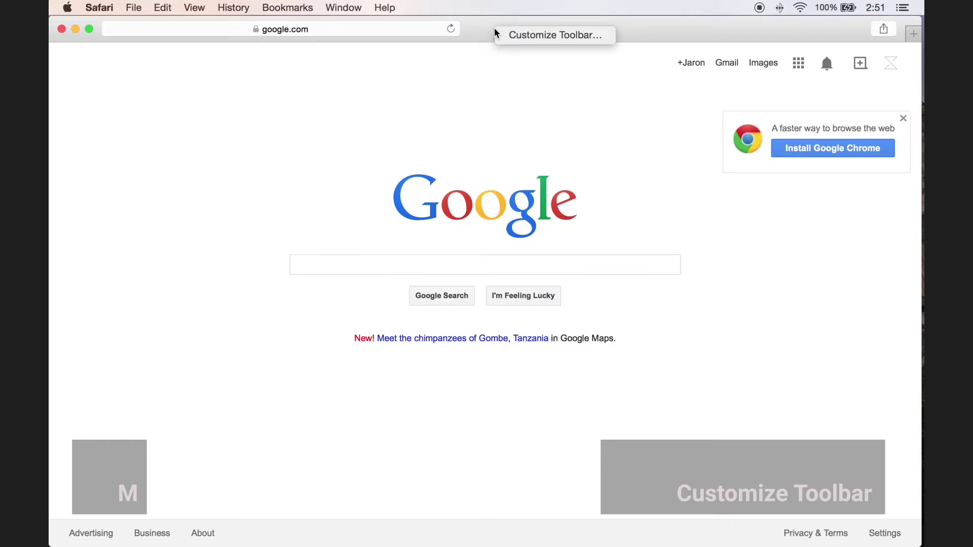
{"action": "left_click", "coordinate": [526, 35]}
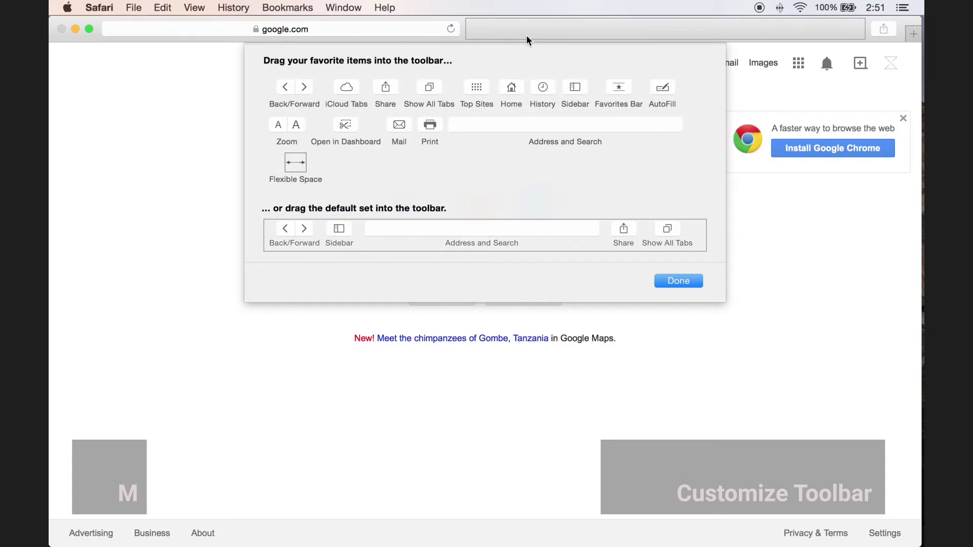
{"action": "left_click_drag", "start_coordinate": [453, 233], "coordinate": [417, 29]}
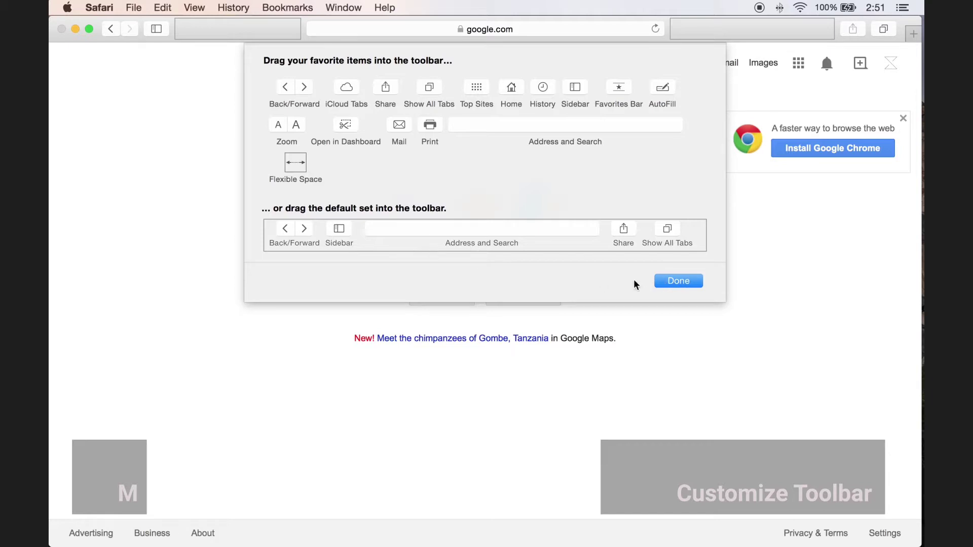
{"action": "left_click", "coordinate": [668, 284]}
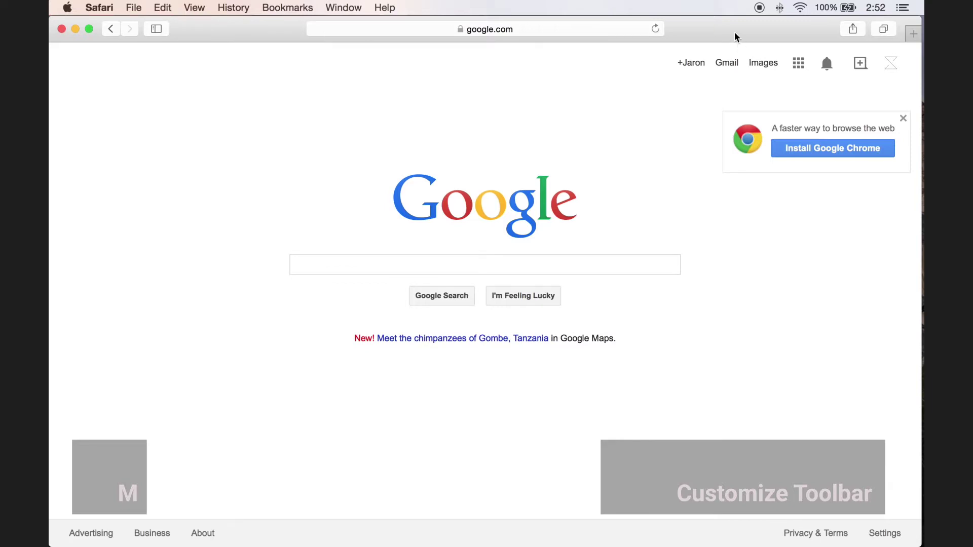
- Remove the Back/Forward, Sidebar and Show All Tabs items from the Safari toolbar and finish customizing
{"action": "right_click", "coordinate": [707, 29]}
{"action": "left_click", "coordinate": [711, 32]}
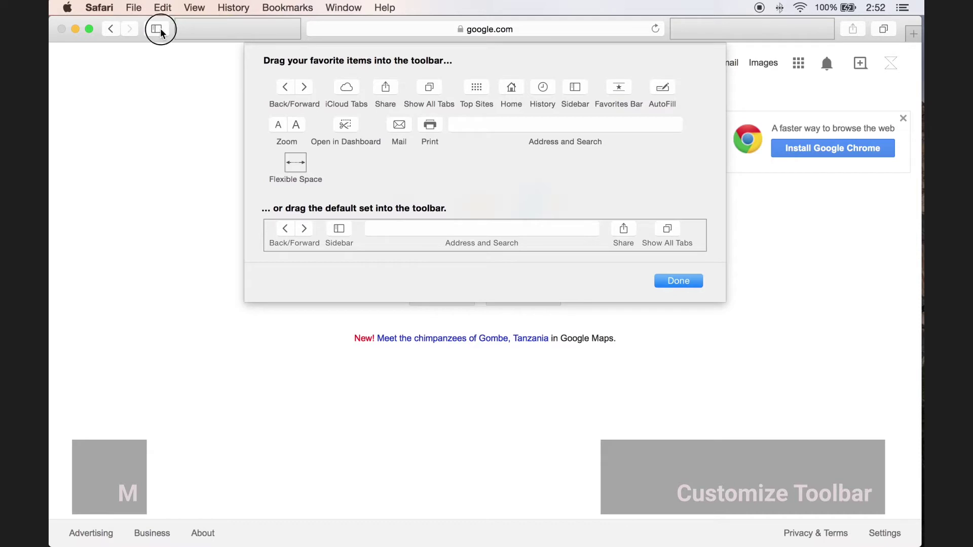
{"action": "left_click_drag", "start_coordinate": [131, 29], "coordinate": [144, 136]}
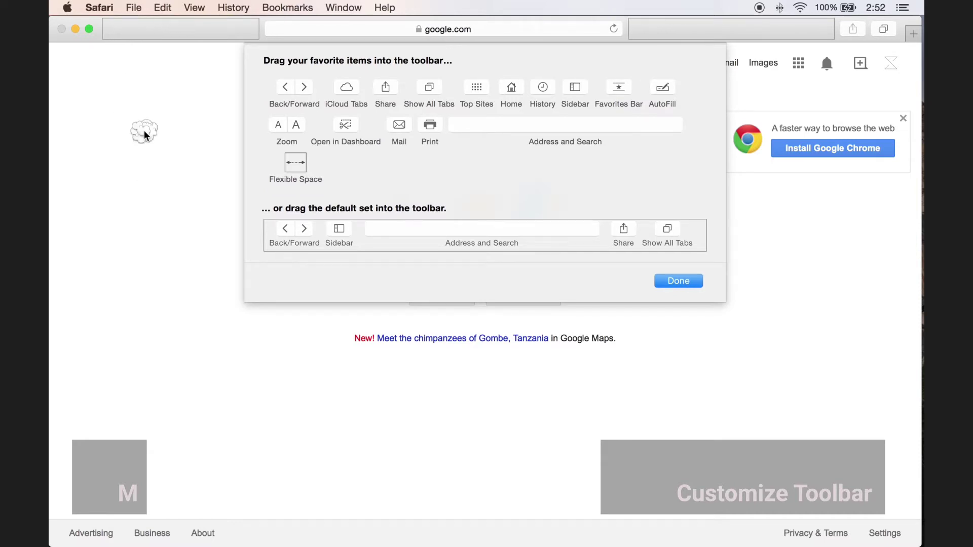
{"action": "left_click_drag", "start_coordinate": [211, 35], "coordinate": [207, 119]}
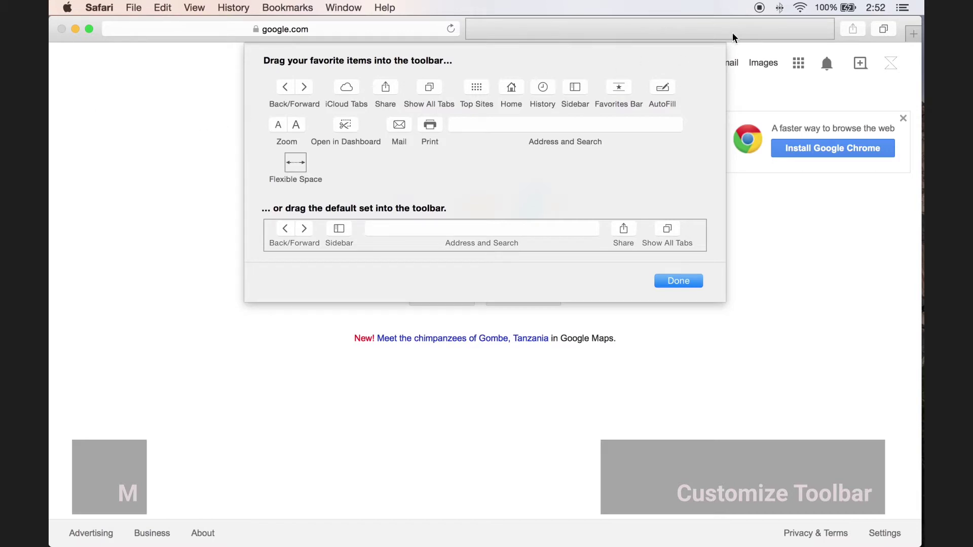
{"action": "left_click_drag", "start_coordinate": [884, 29], "coordinate": [878, 280]}
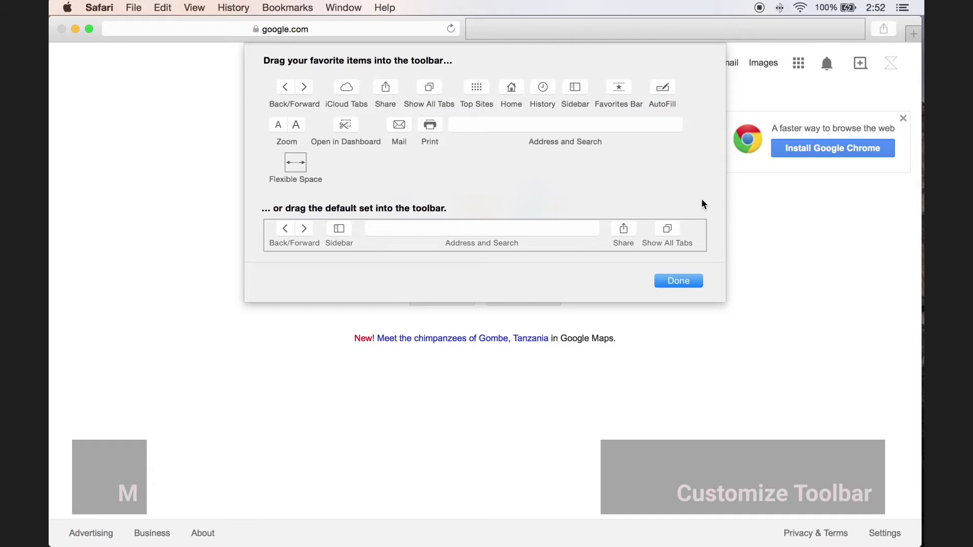
{"action": "left_click", "coordinate": [687, 281]}
{"action": "left_click", "coordinate": [679, 281]}
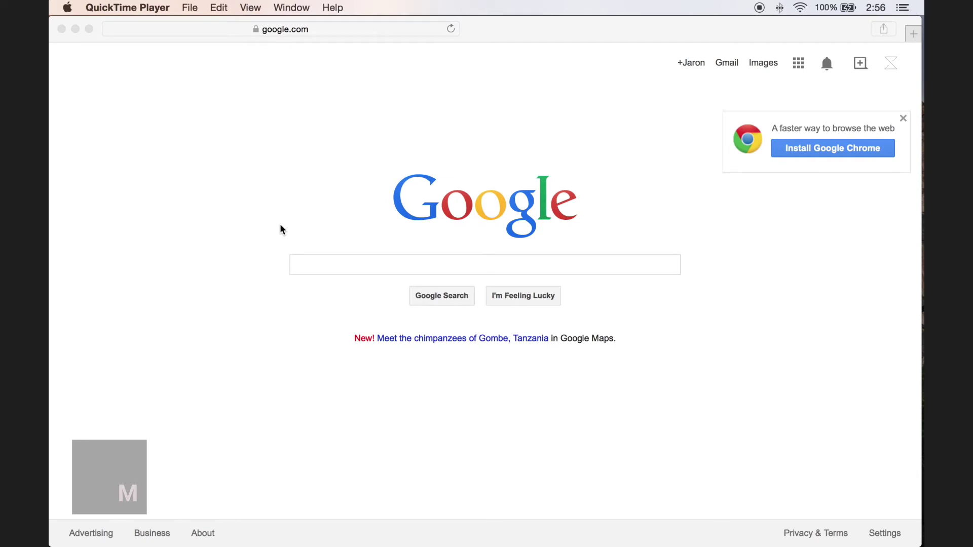
- Close the google.com window and check in the Dock whether Safari is still running
{"action": "key", "text": "super+q"}
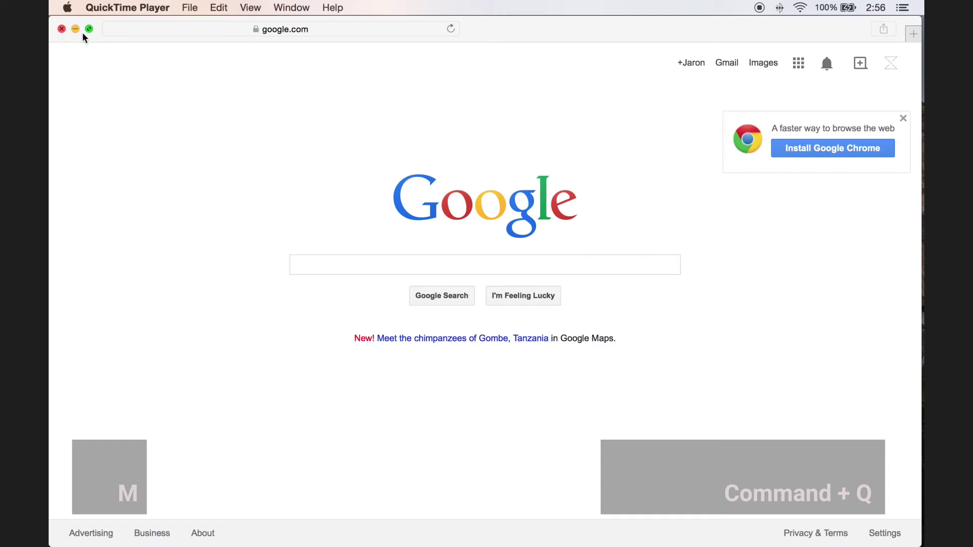
{"action": "left_click", "coordinate": [61, 28]}
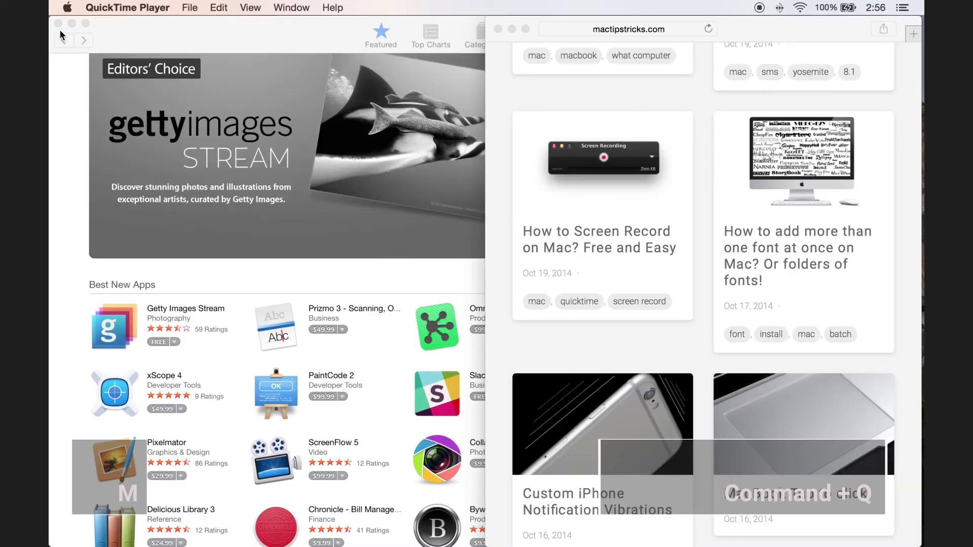
{"action": "mouse_move", "coordinate": [908, 256]}
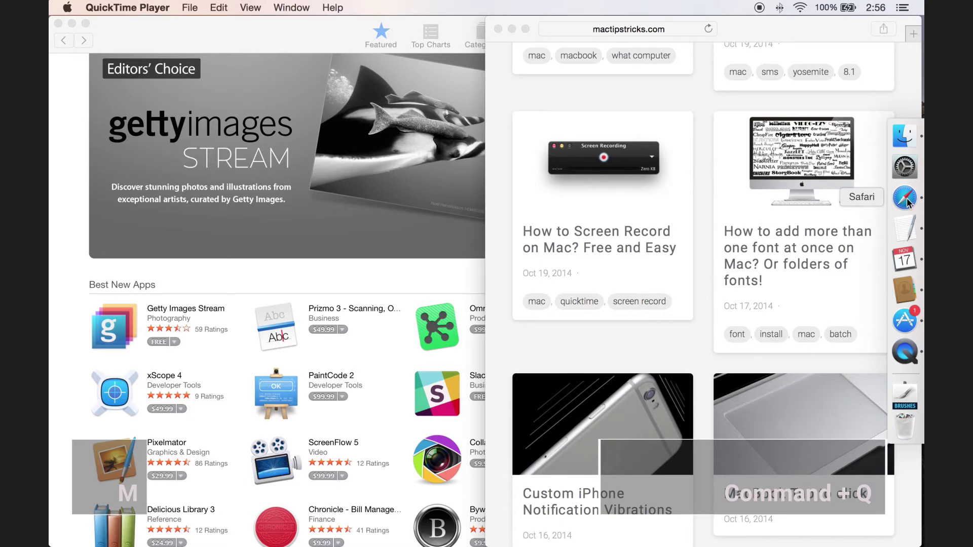
- Open a new Safari window, and quit Safari completely
{"action": "left_click", "coordinate": [500, 163]}
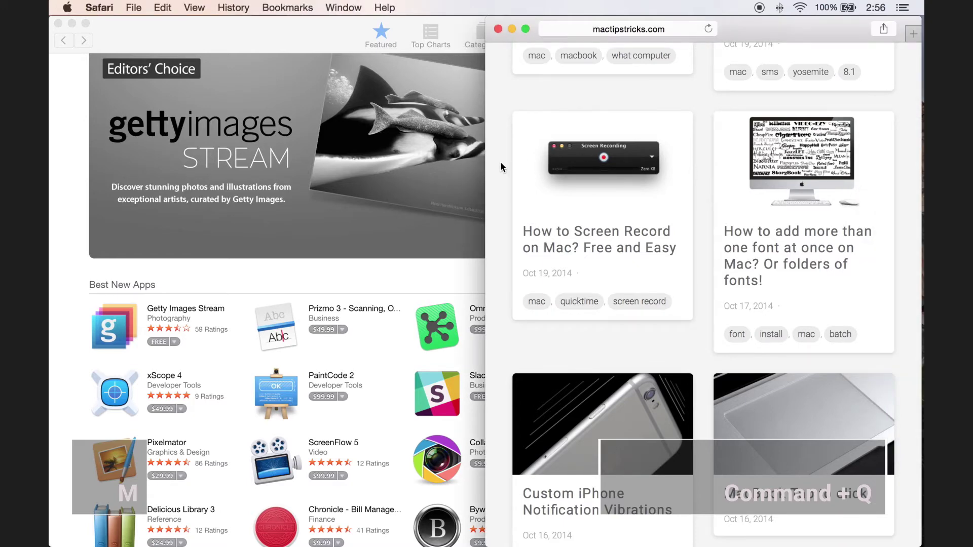
{"action": "key", "text": "super+n"}
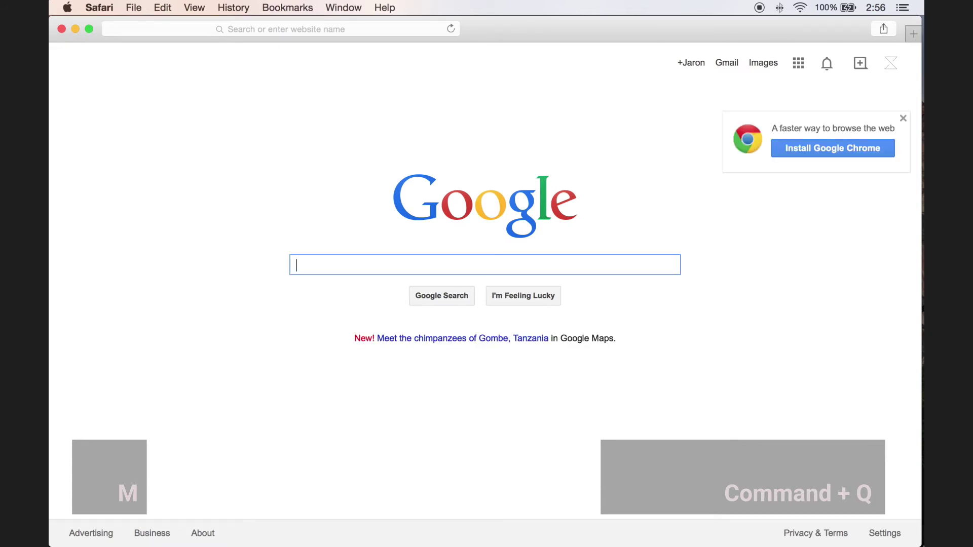
{"action": "mouse_move", "coordinate": [915, 224]}
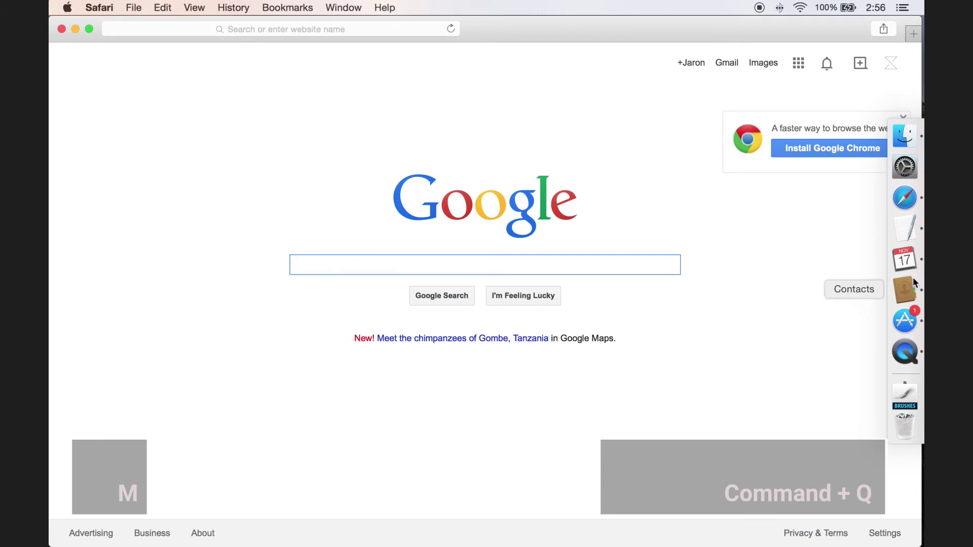
{"action": "key", "text": "super+q"}
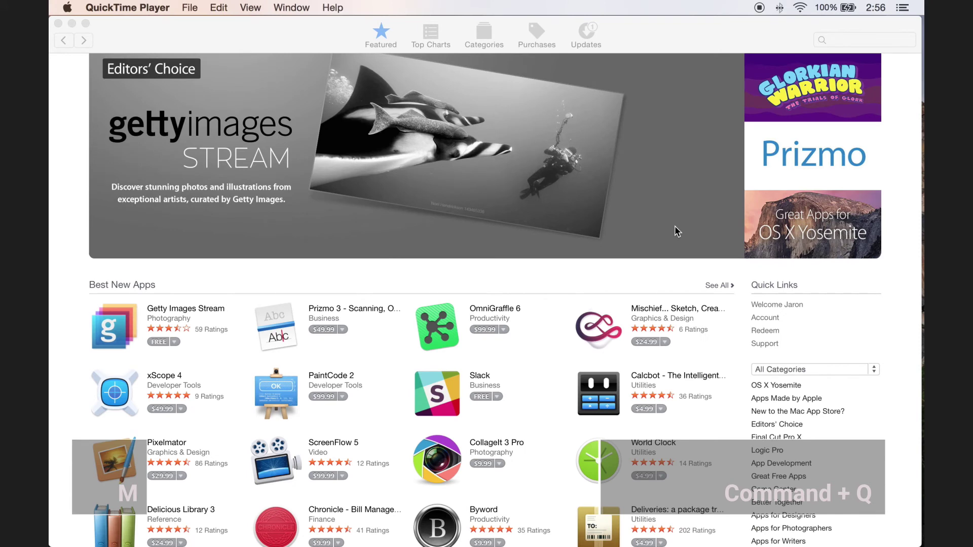
- Quit the remaining App Store, Contacts, Calendar and TextEdit applications one after another
{"action": "left_click", "coordinate": [679, 26]}
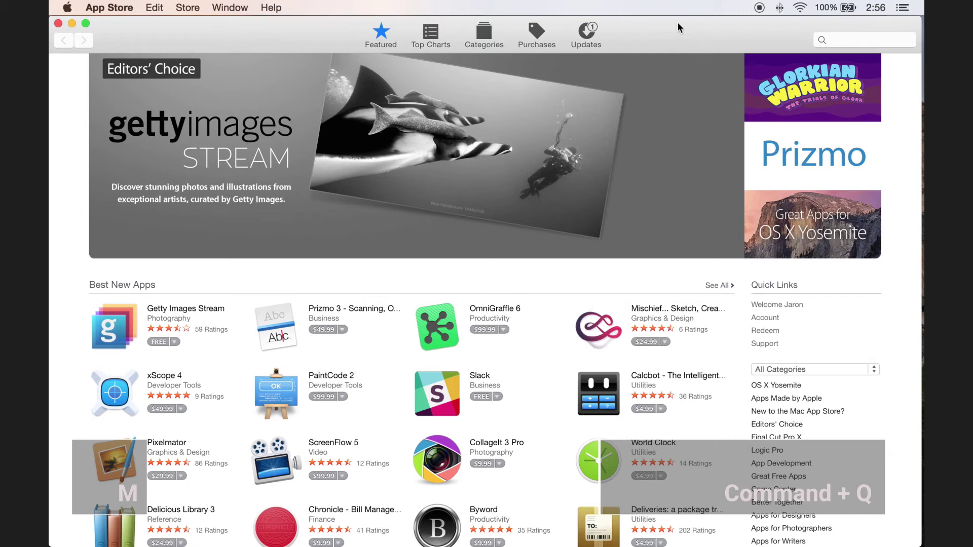
{"action": "key", "text": "super+q"}
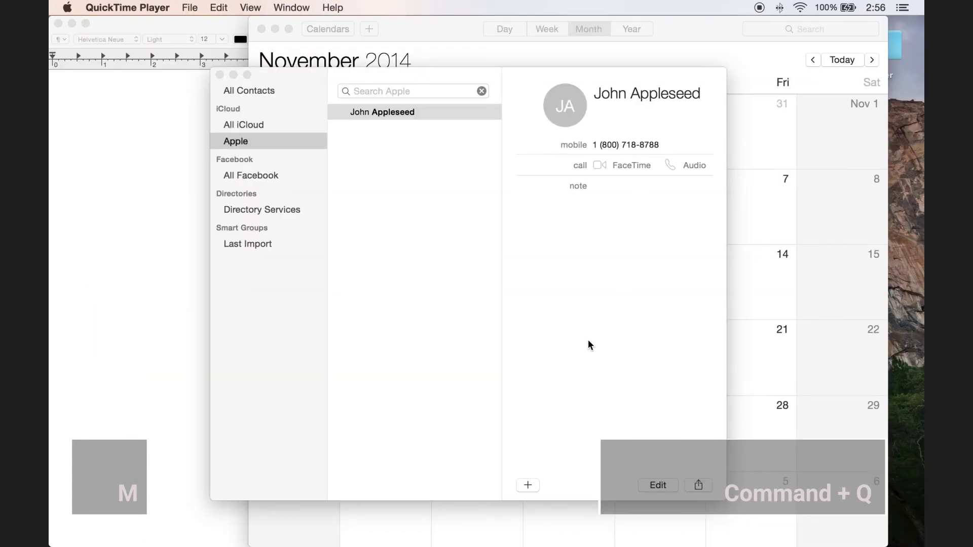
{"action": "left_click", "coordinate": [588, 344]}
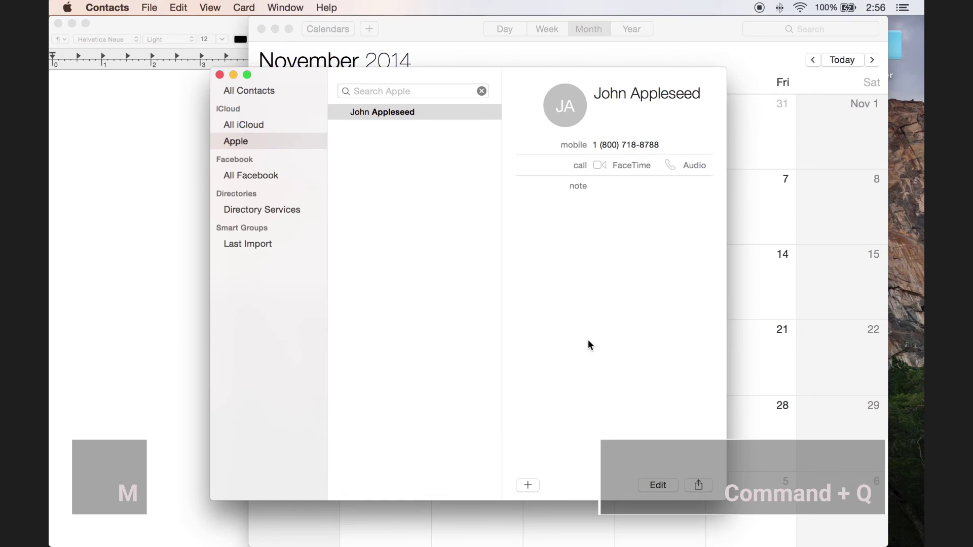
{"action": "key", "text": "super+q"}
{"action": "left_click", "coordinate": [691, 65]}
{"action": "key", "text": "super+q"}
{"action": "left_click", "coordinate": [213, 153]}
{"action": "key", "text": "super+q"}
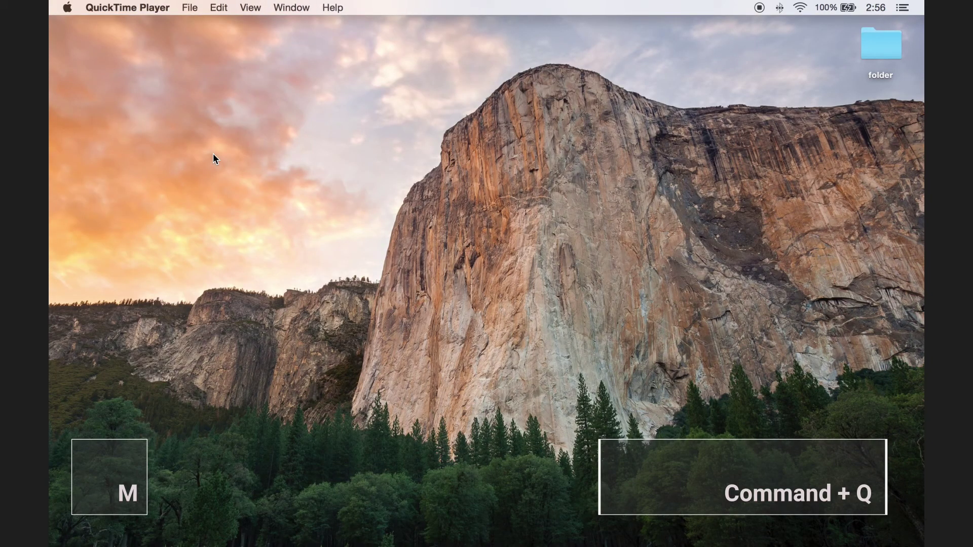